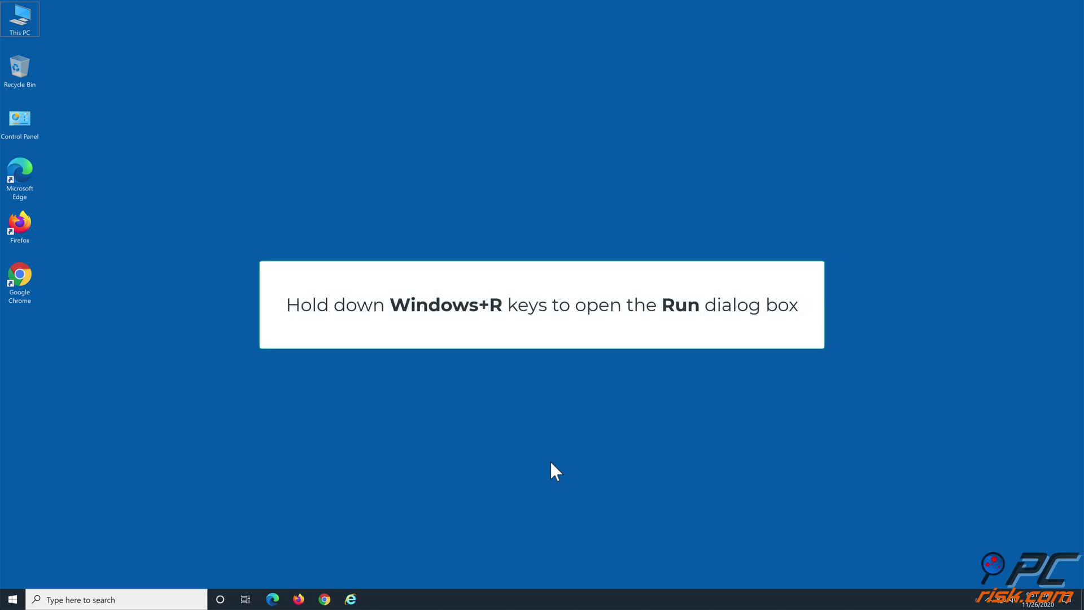
Launch cmd from the Run dialog as an elevated Administrator Command Prompt
{"action": "key", "text": "super+r"}
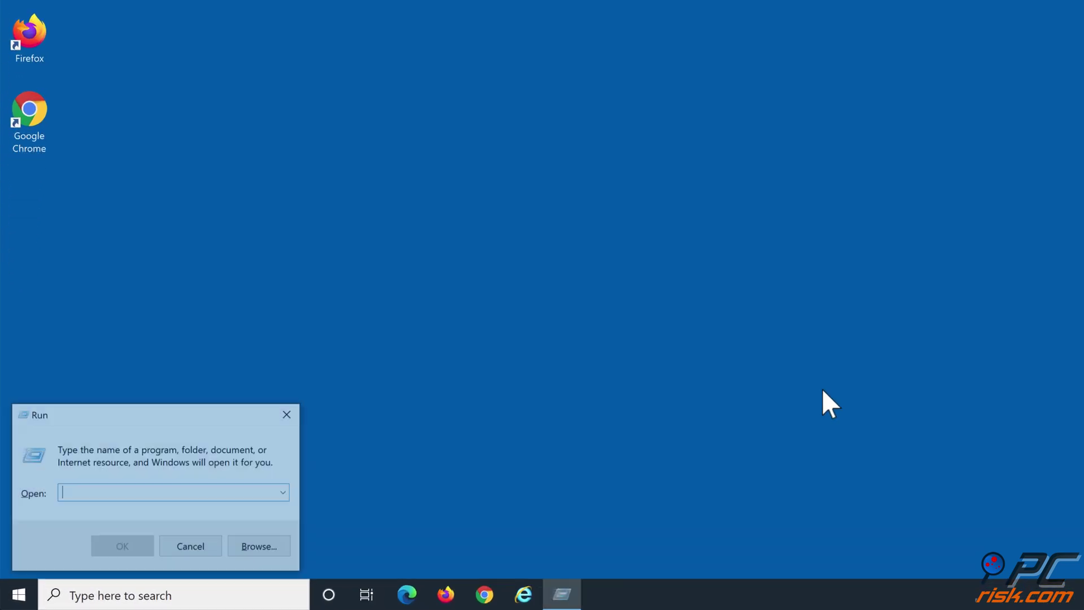
{"action": "type", "text": "cmd"}
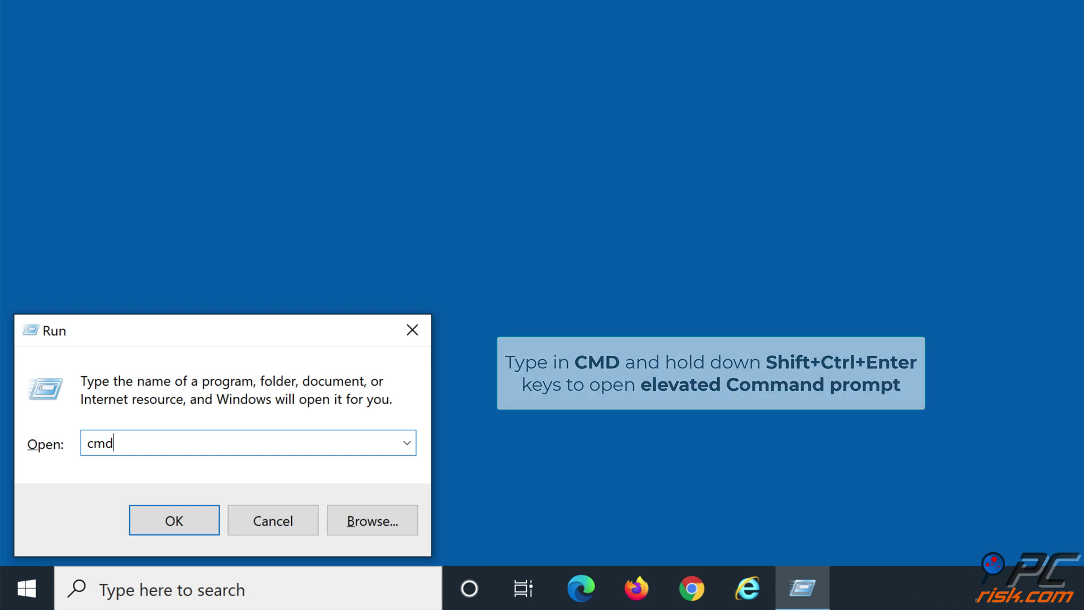
{"action": "key", "text": "ctrl+shift+Return"}
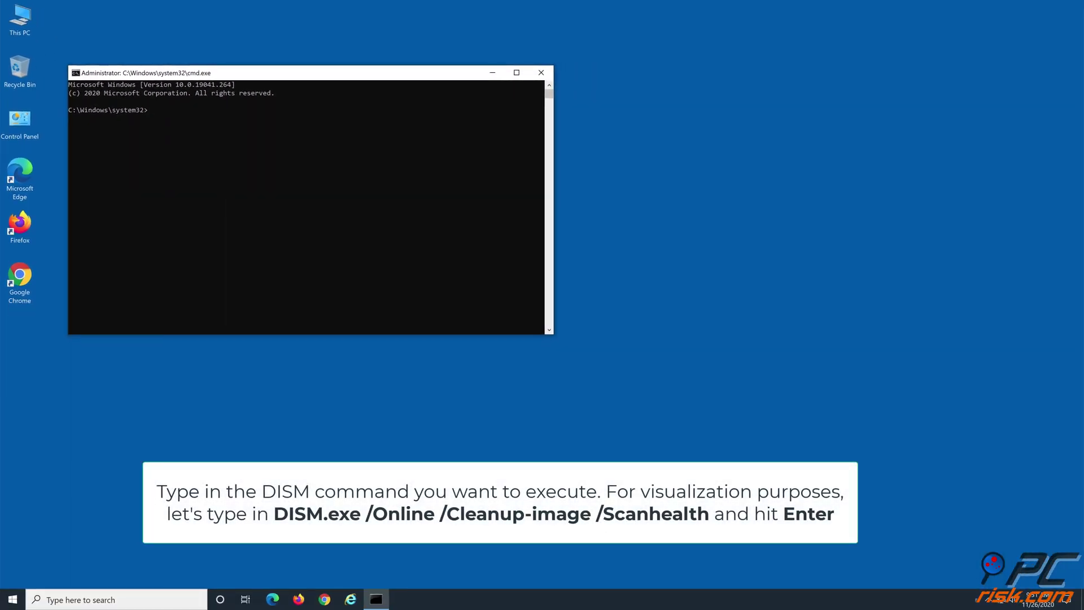
Run 'dism.exe /online /cleanup-image /scanhealth', confirm no corruption, and close Command Prompt
{"action": "type", "text": "dism.ex"}
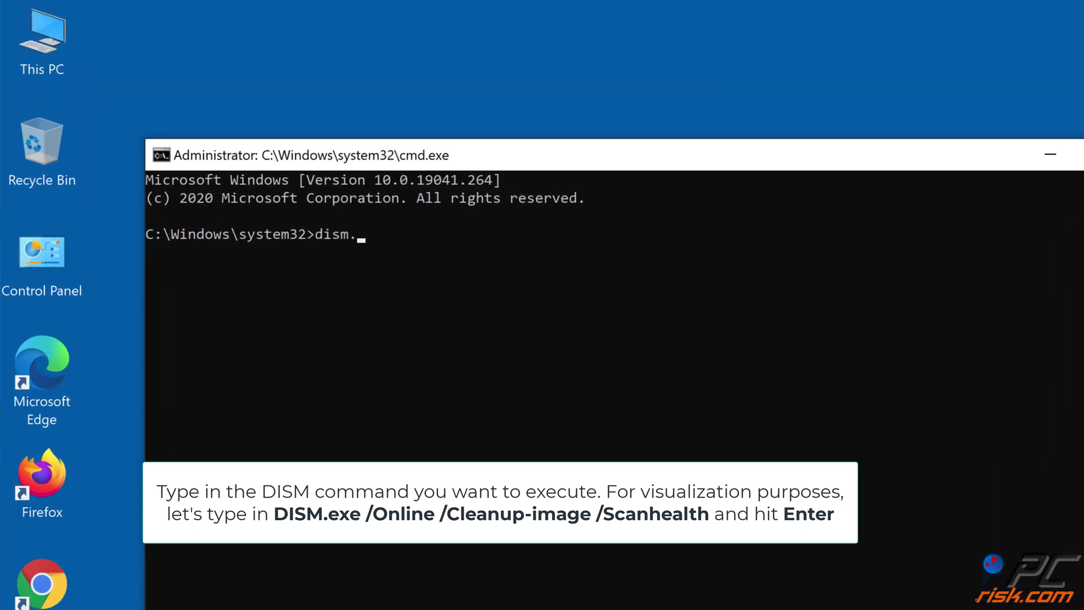
{"action": "type", "text": "e /online /cleanup-image"}
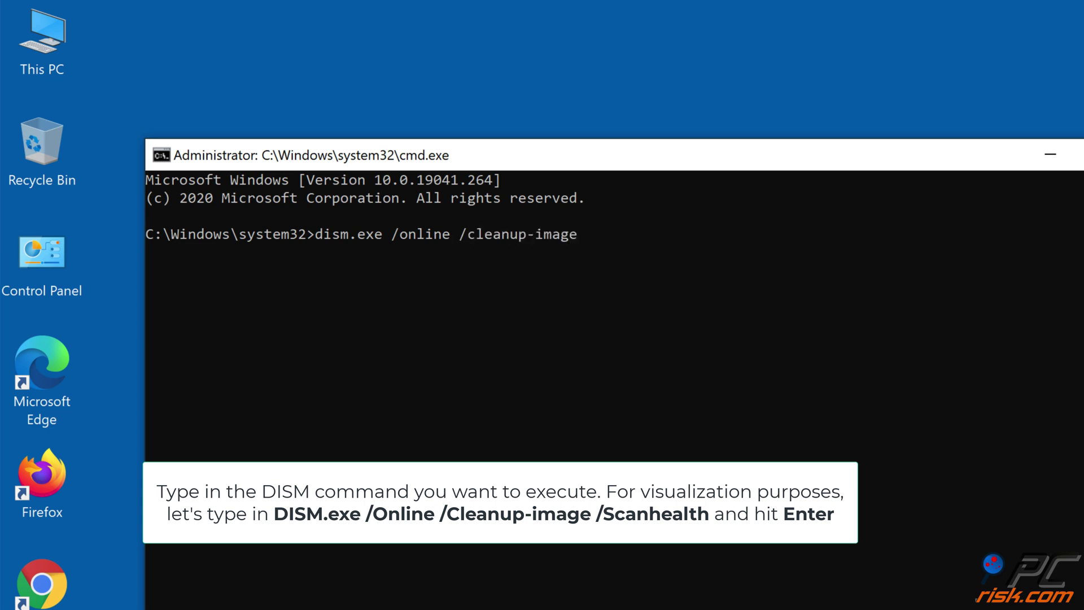
{"action": "type", "text": " /scanhealt"}
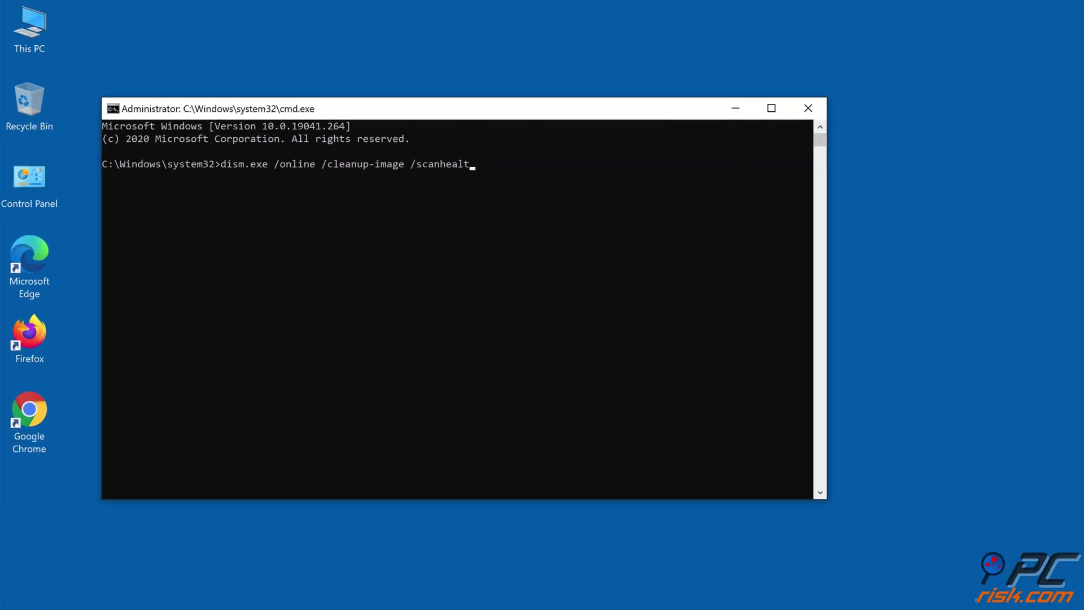
{"action": "type", "text": "h"}
{"action": "key", "text": "Return"}
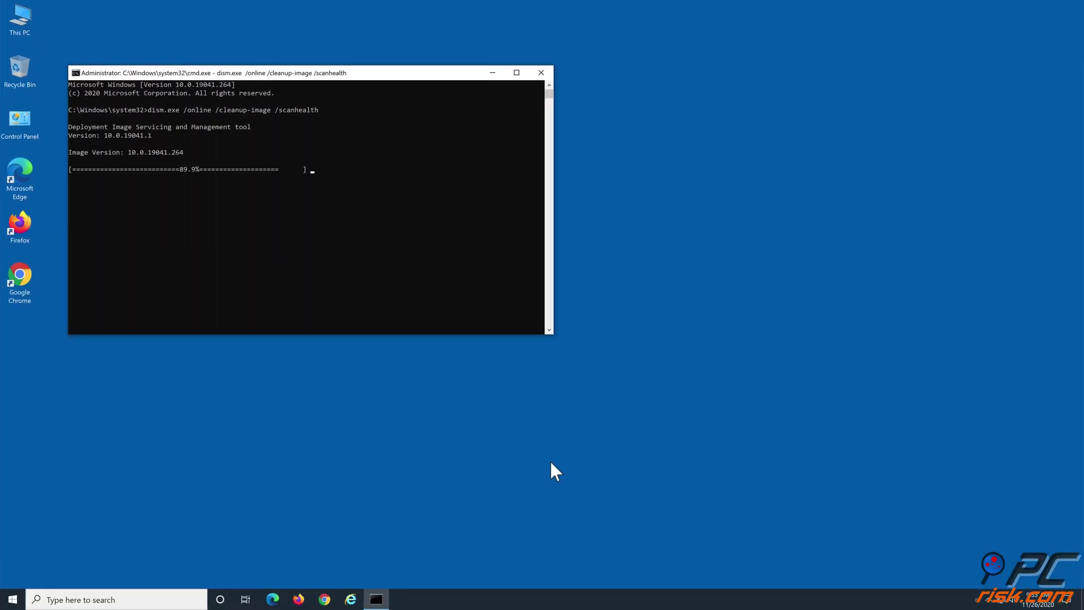
{"action": "left_click", "coordinate": [540, 73]}
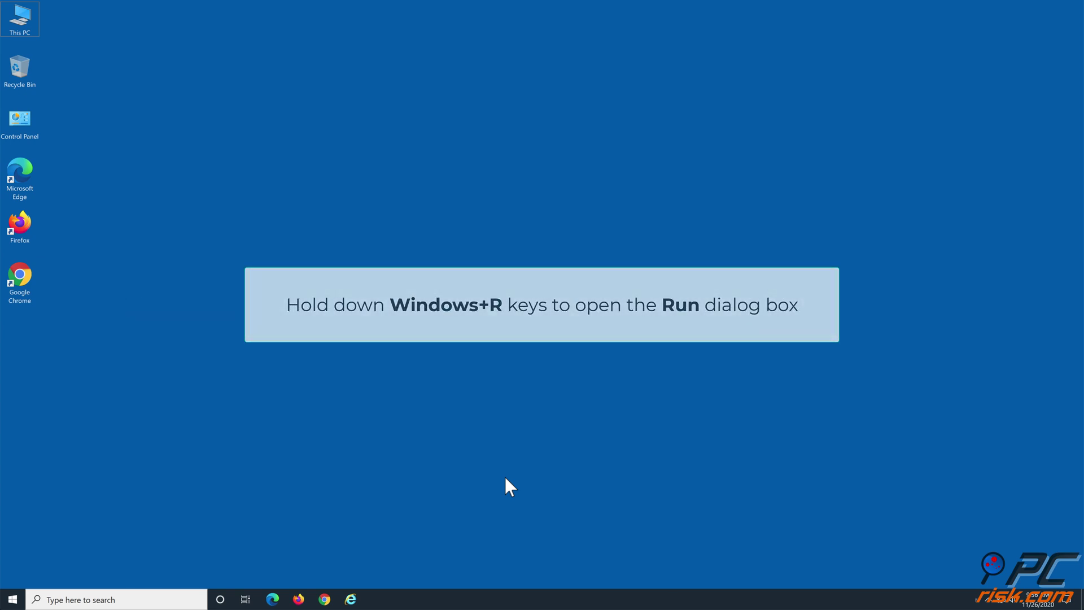
Launch cmd again from the Run dialog with administrator rights
{"action": "key", "text": "super+r"}
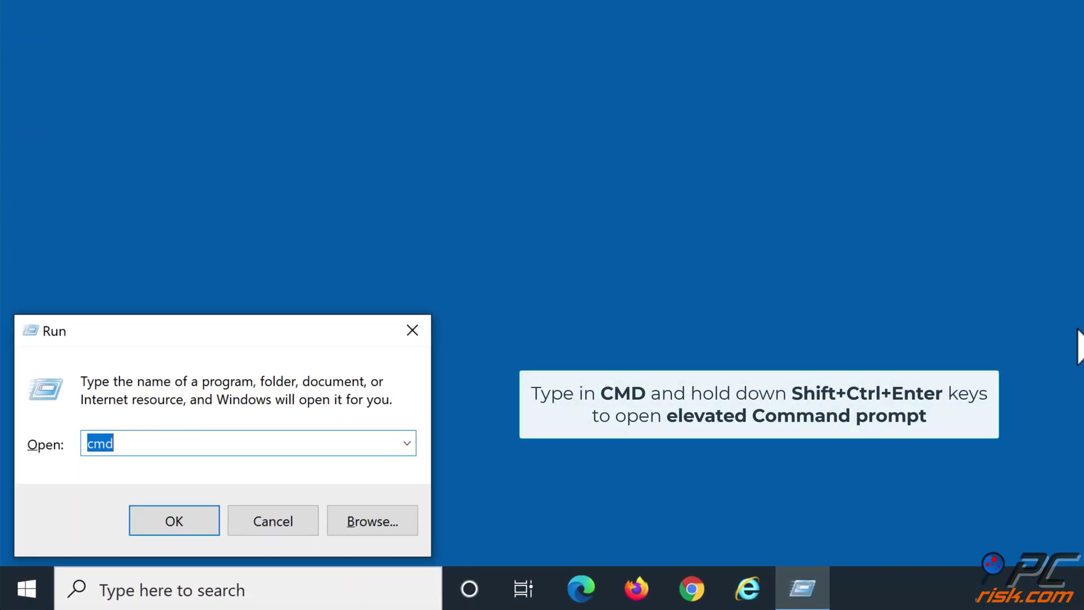
{"action": "type", "text": "cmd"}
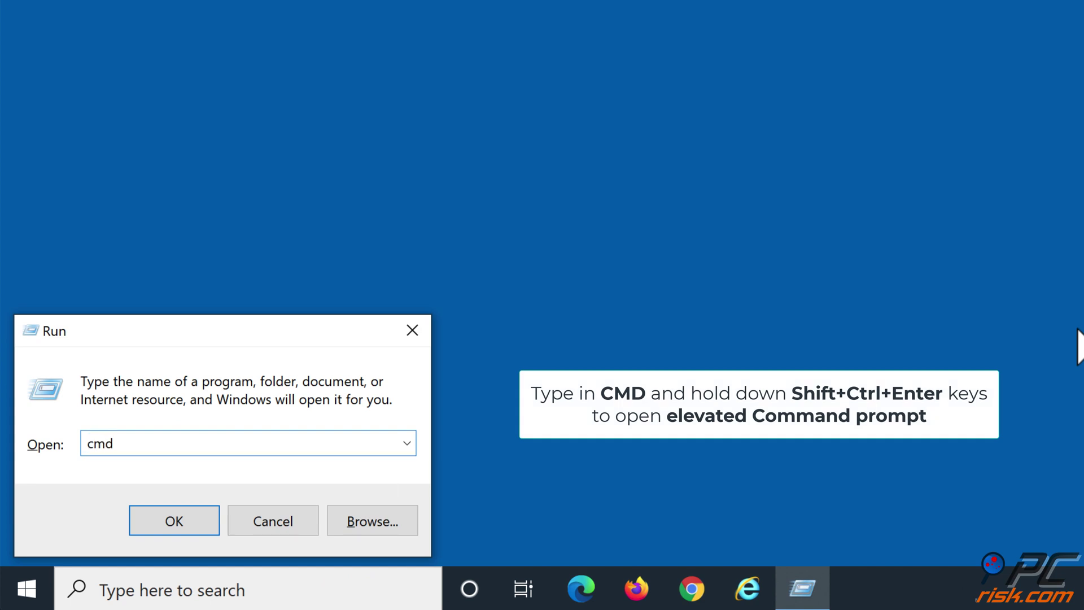
{"action": "key", "text": "ctrl+shift+Return"}
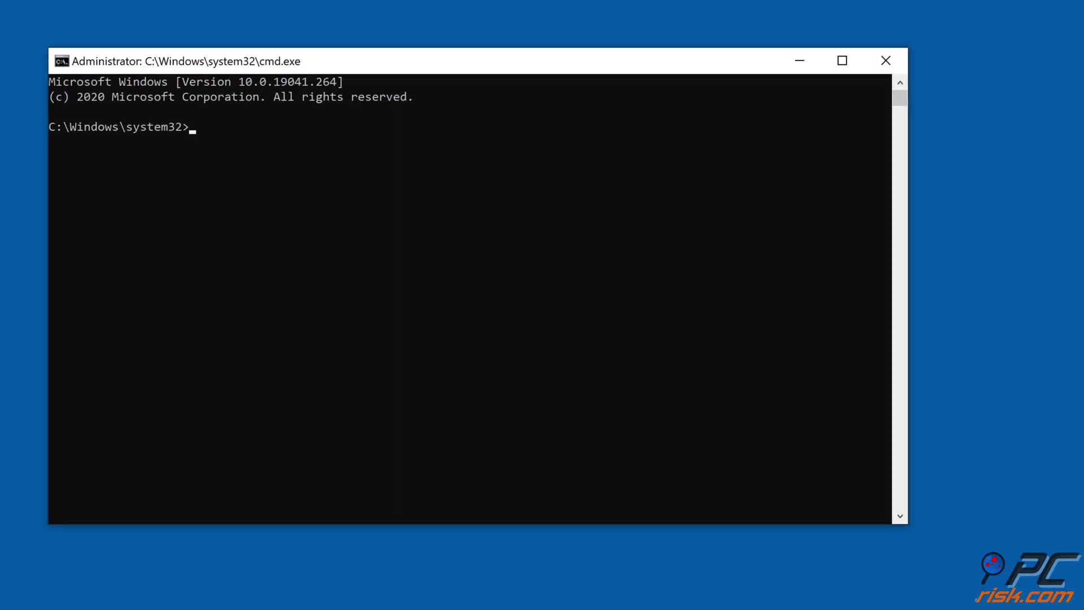
Rerun 'dism.exe /online /cleanup-image /scanhealth' after fixing a typo, then close the window
{"action": "type", "text": "dism.exe"}
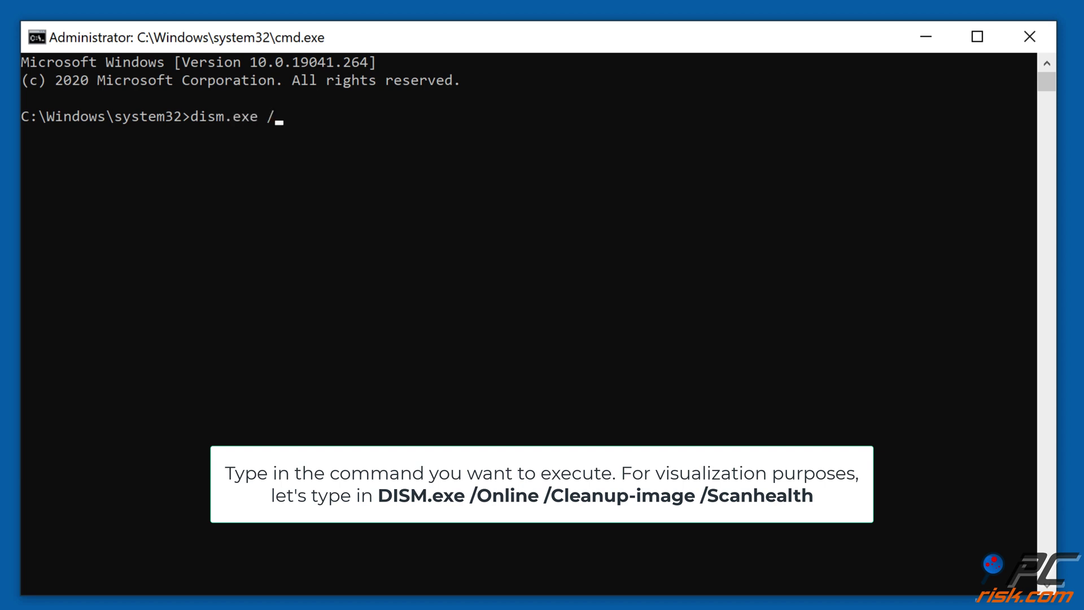
{"action": "type", "text": " /online /l"}
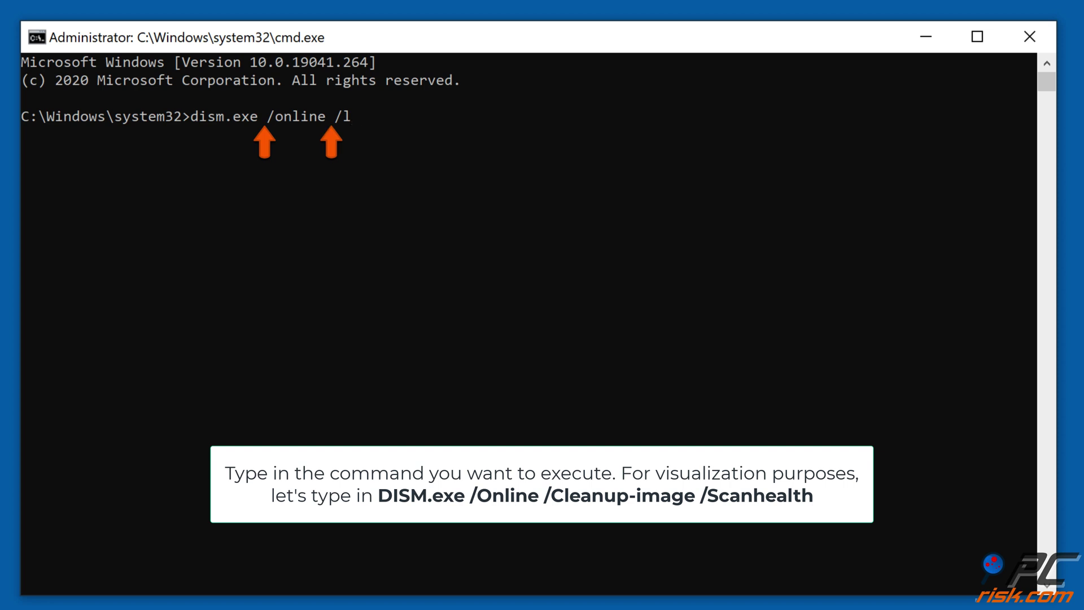
{"action": "key", "text": "BackSpace"}
{"action": "type", "text": "cleanup-image"}
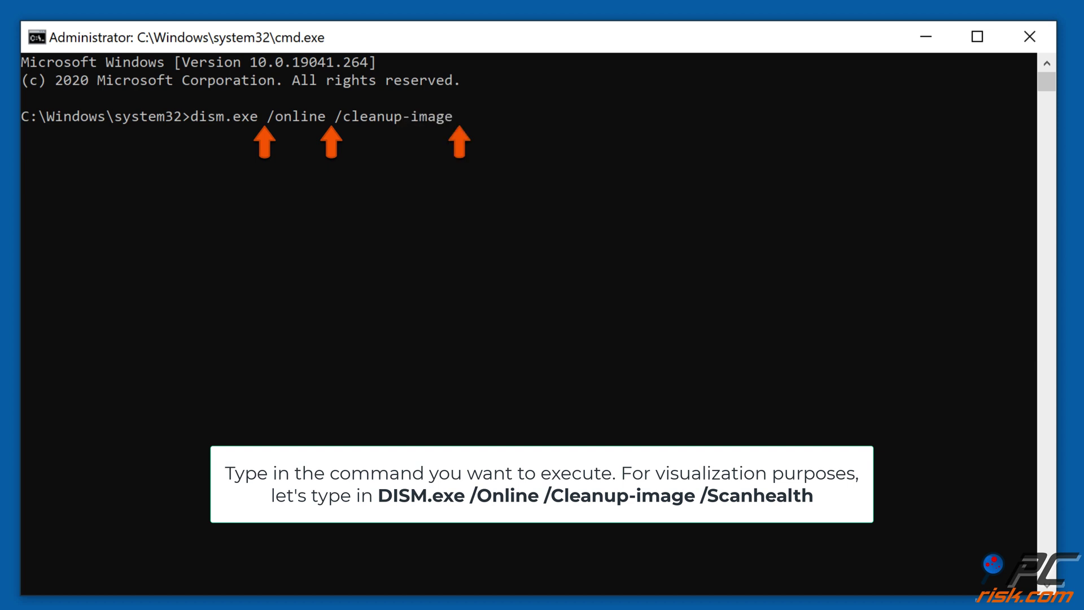
{"action": "type", "text": " /scanhealth"}
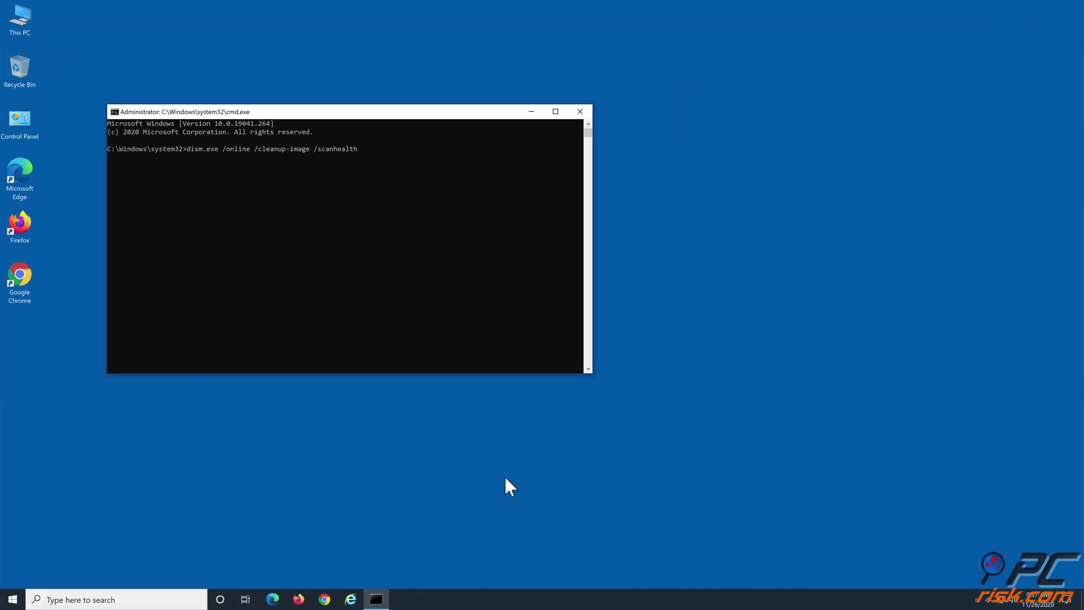
{"action": "key", "text": "Return"}
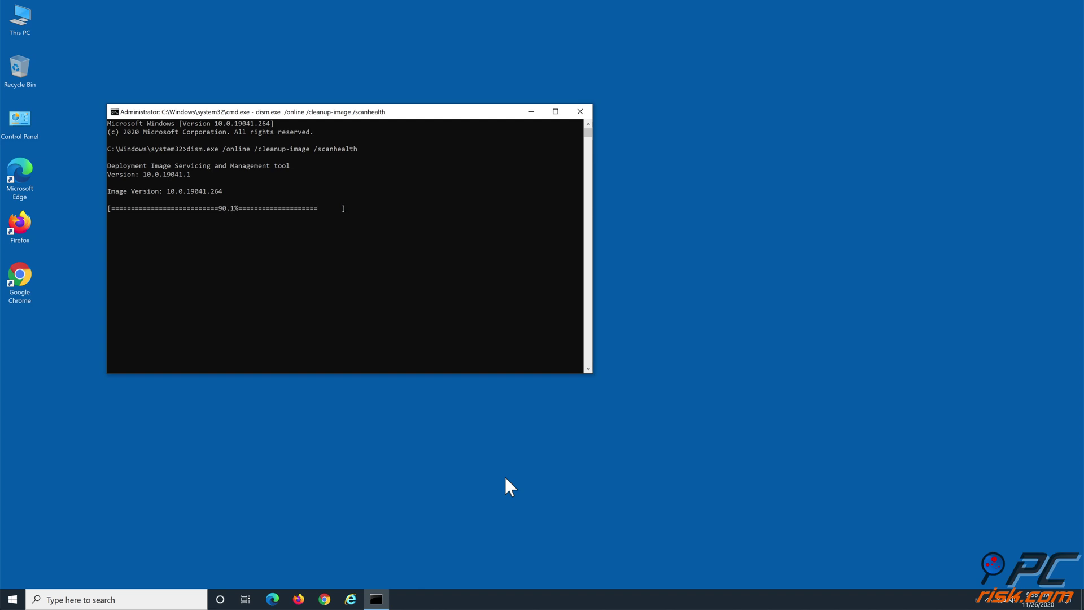
{"action": "left_click", "coordinate": [580, 111]}
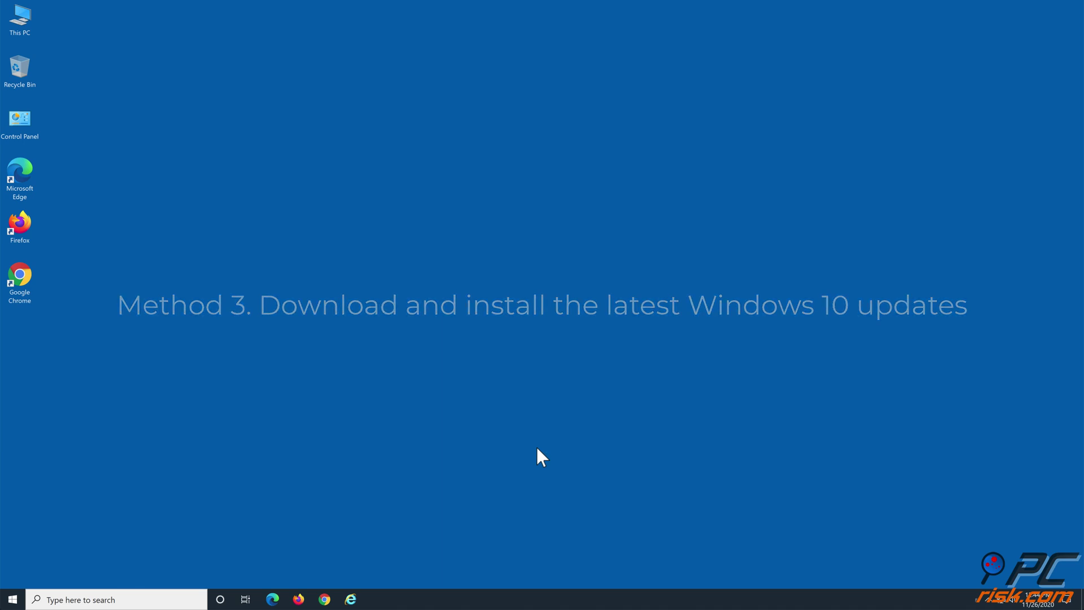
Install the pending updates from Settings' Update & Security page and restart the PC
{"action": "right_click", "coordinate": [14, 602]}
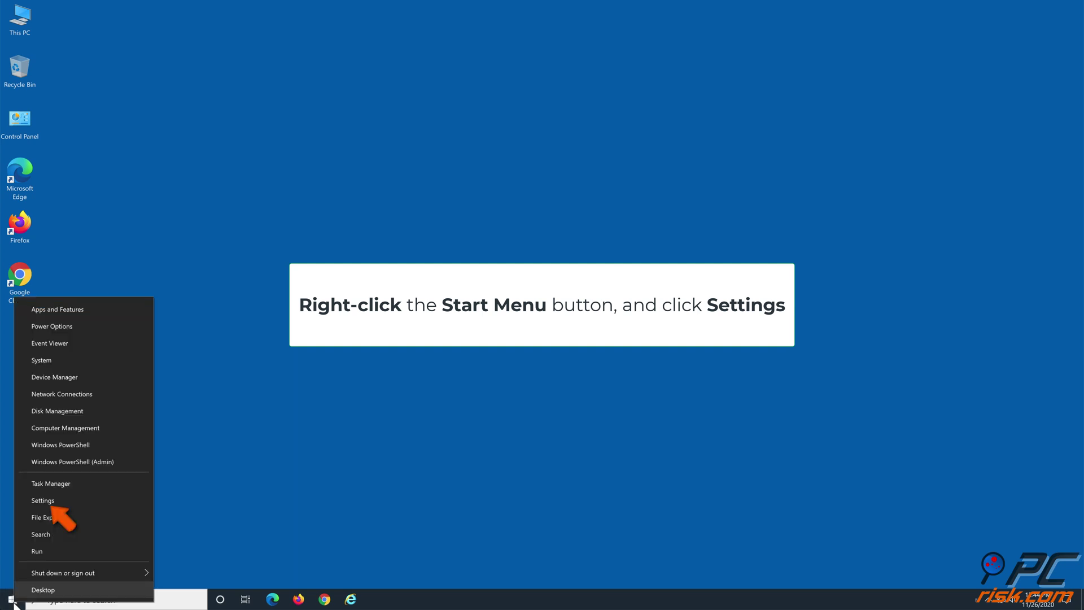
{"action": "left_click", "coordinate": [75, 499]}
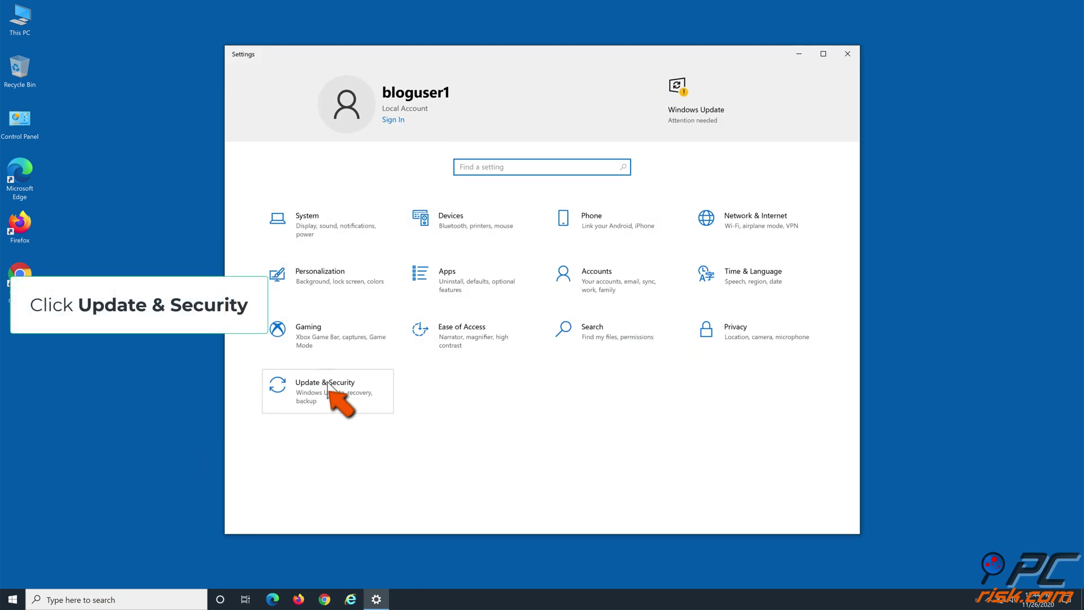
{"action": "left_click", "coordinate": [328, 382]}
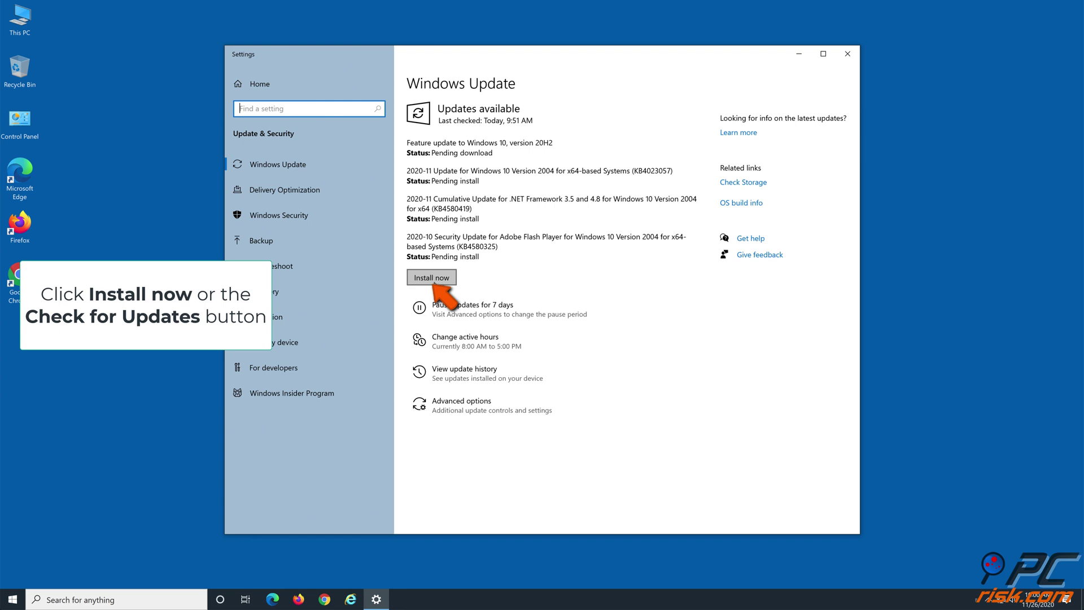
{"action": "left_click", "coordinate": [432, 278]}
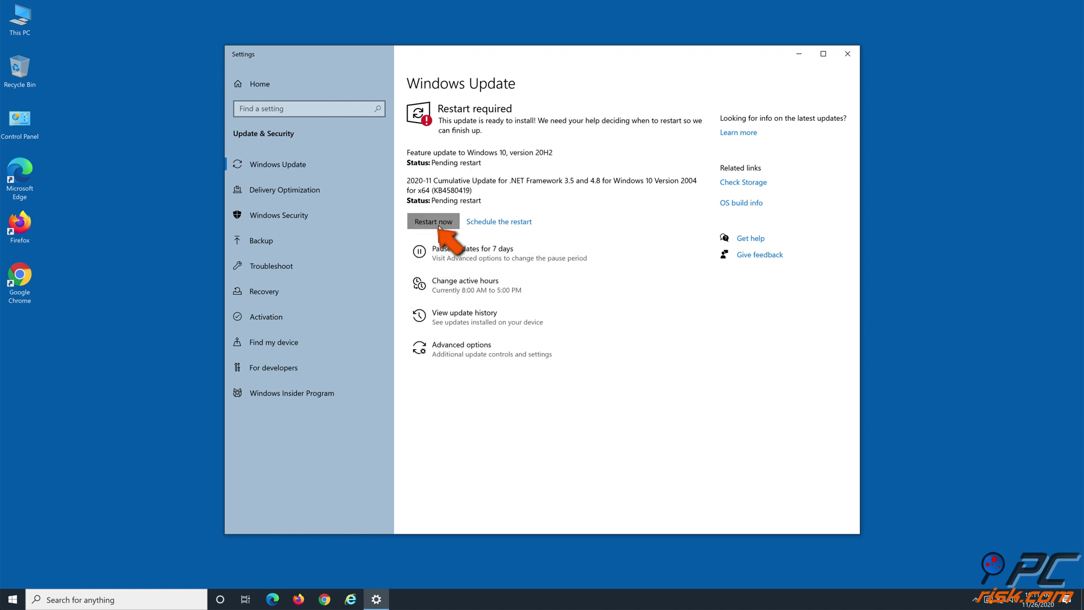
{"action": "left_click", "coordinate": [438, 226]}
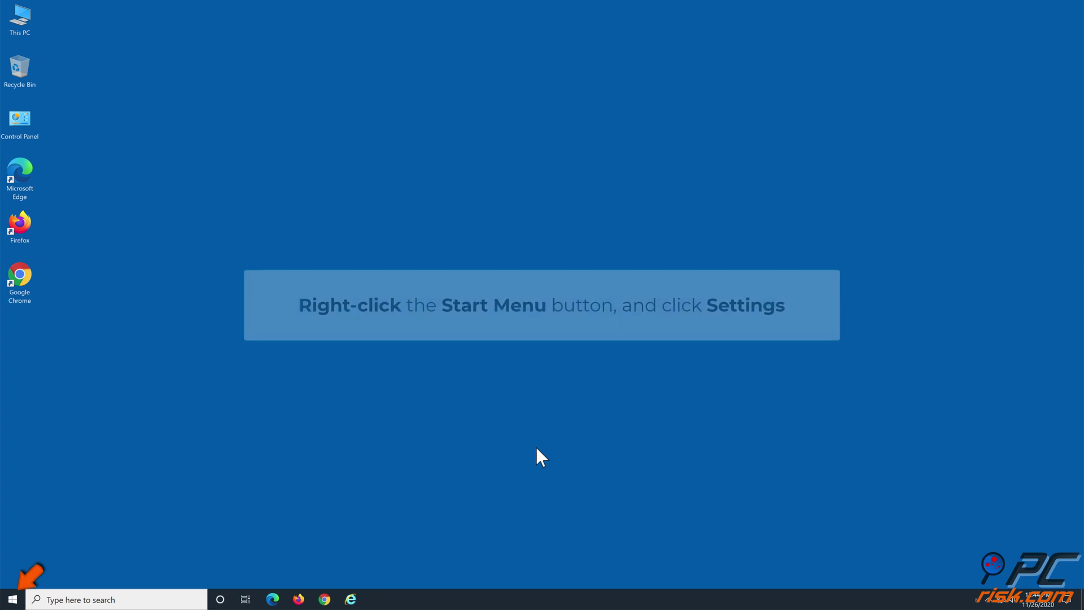
Open the Recovery page under Update & Security in Settings
{"action": "right_click", "coordinate": [12, 600]}
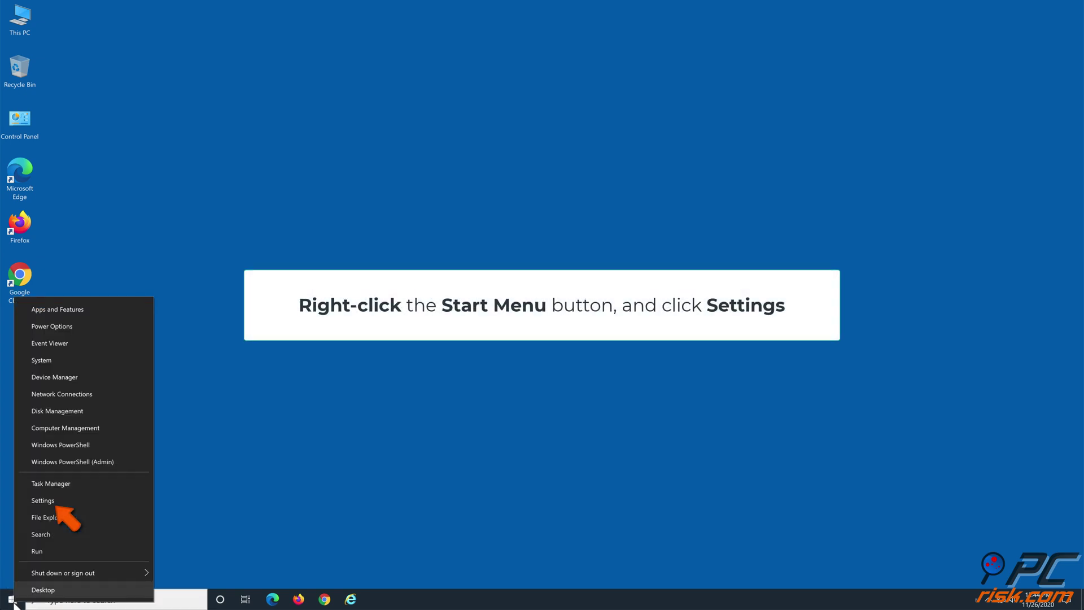
{"action": "left_click", "coordinate": [76, 500]}
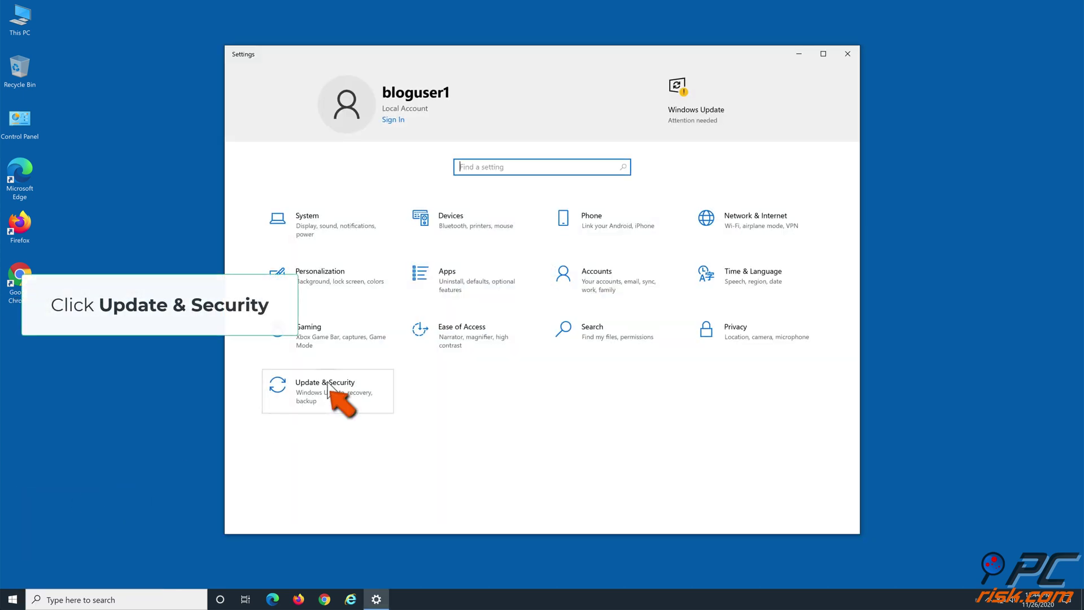
{"action": "left_click", "coordinate": [327, 382]}
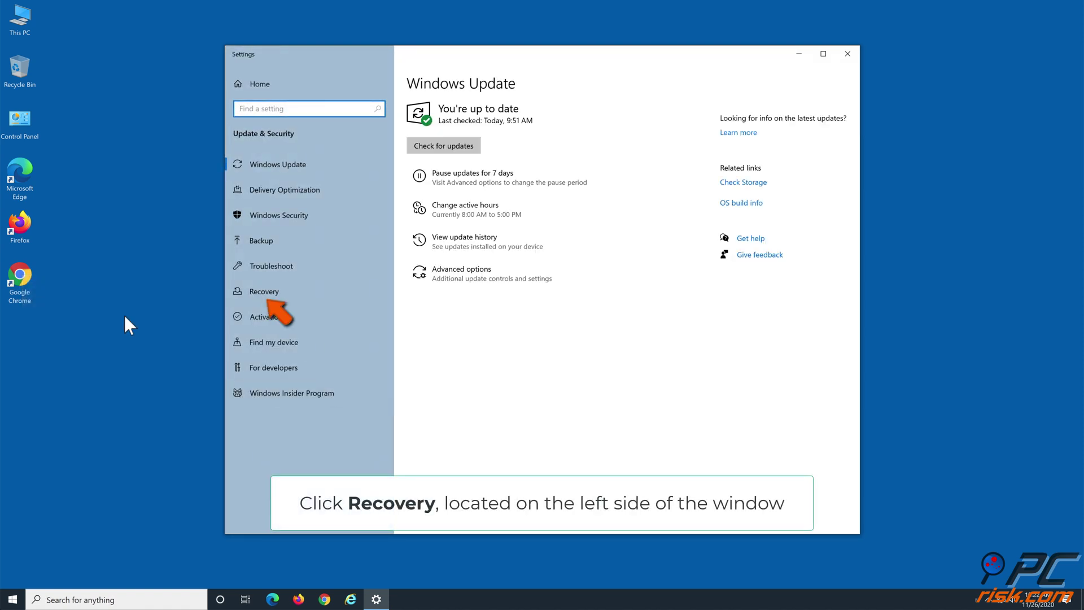
{"action": "left_click", "coordinate": [287, 292]}
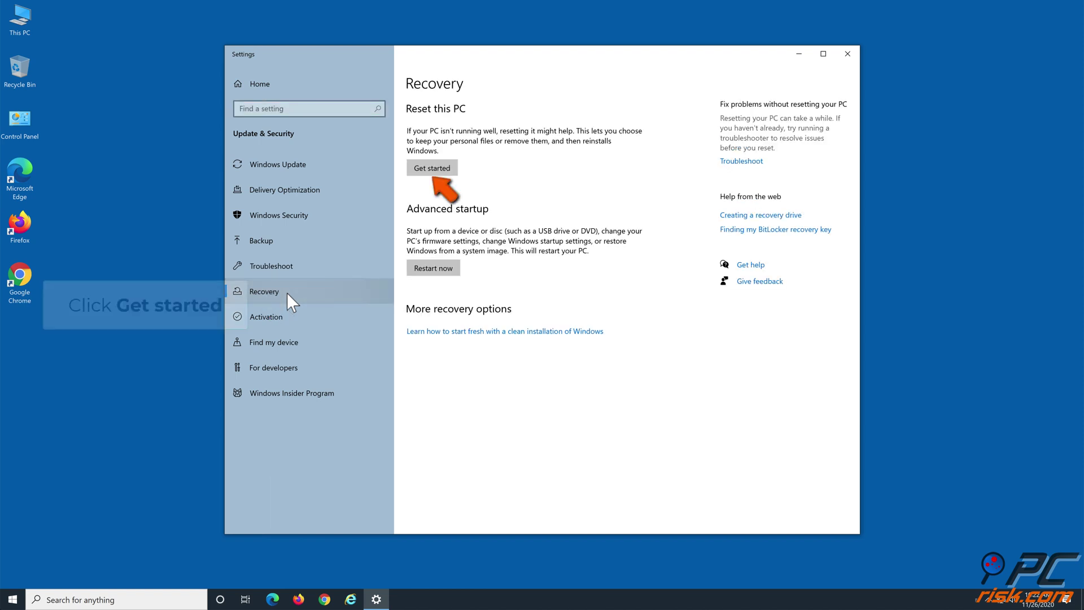
Start Reset this PC with Keep my files and Local reinstall
{"action": "left_click", "coordinate": [431, 170]}
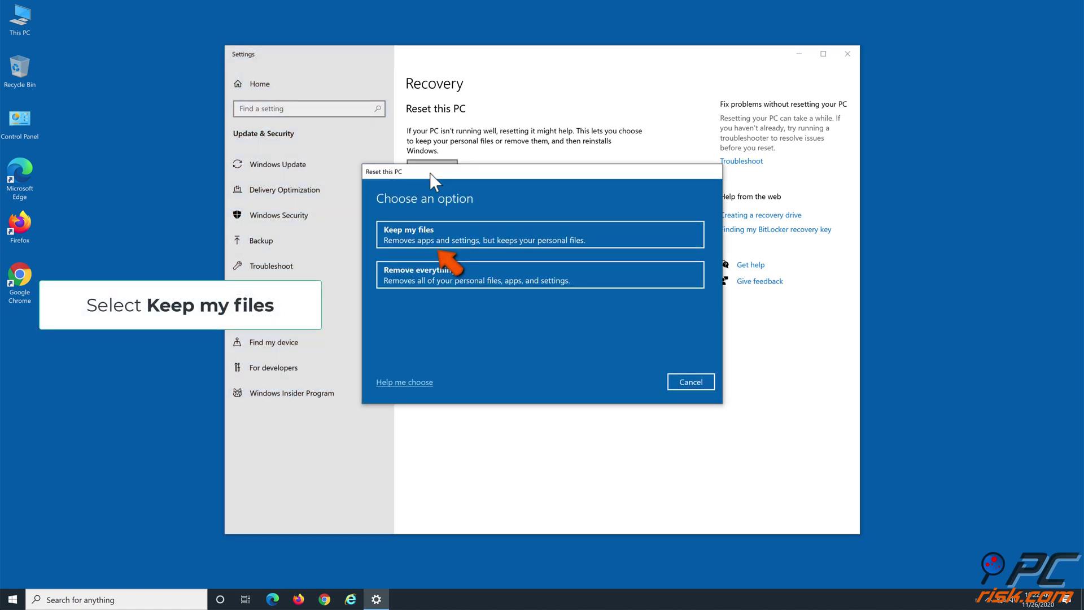
{"action": "left_click", "coordinate": [452, 225]}
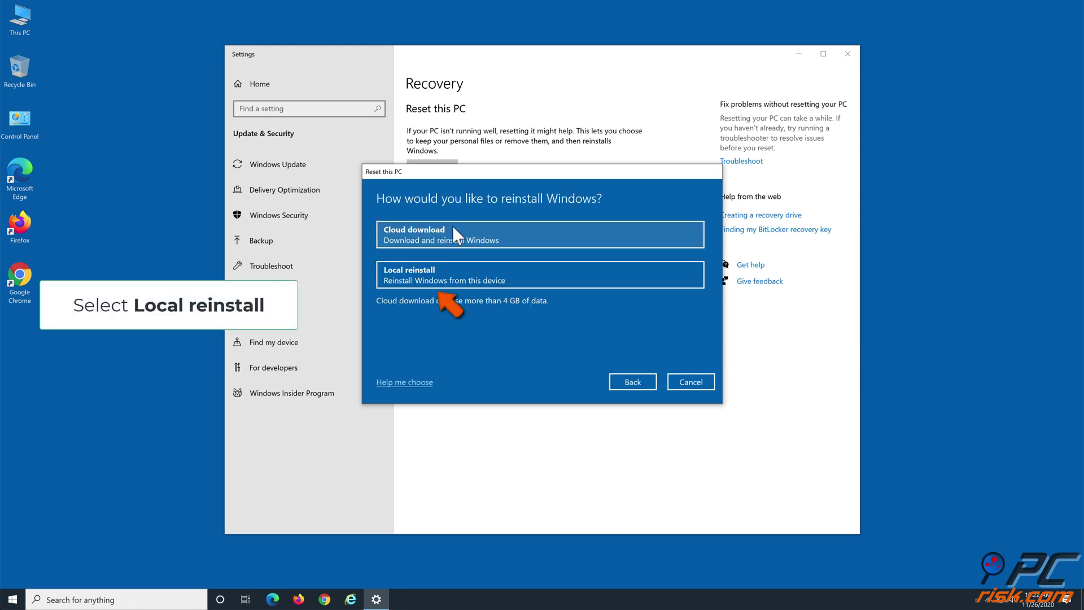
{"action": "left_click", "coordinate": [452, 269]}
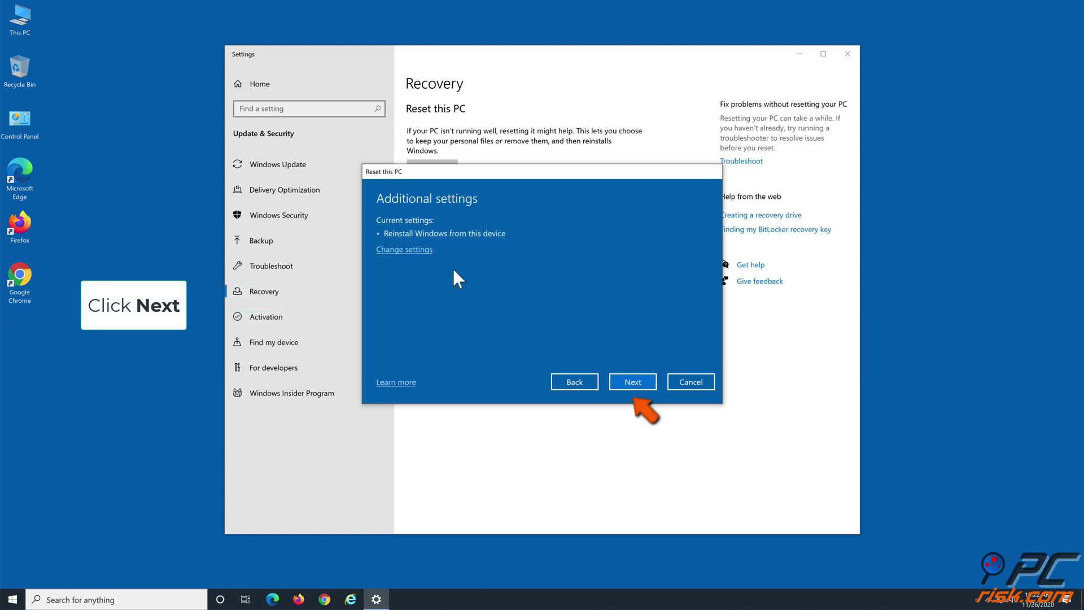
{"action": "left_click", "coordinate": [633, 382]}
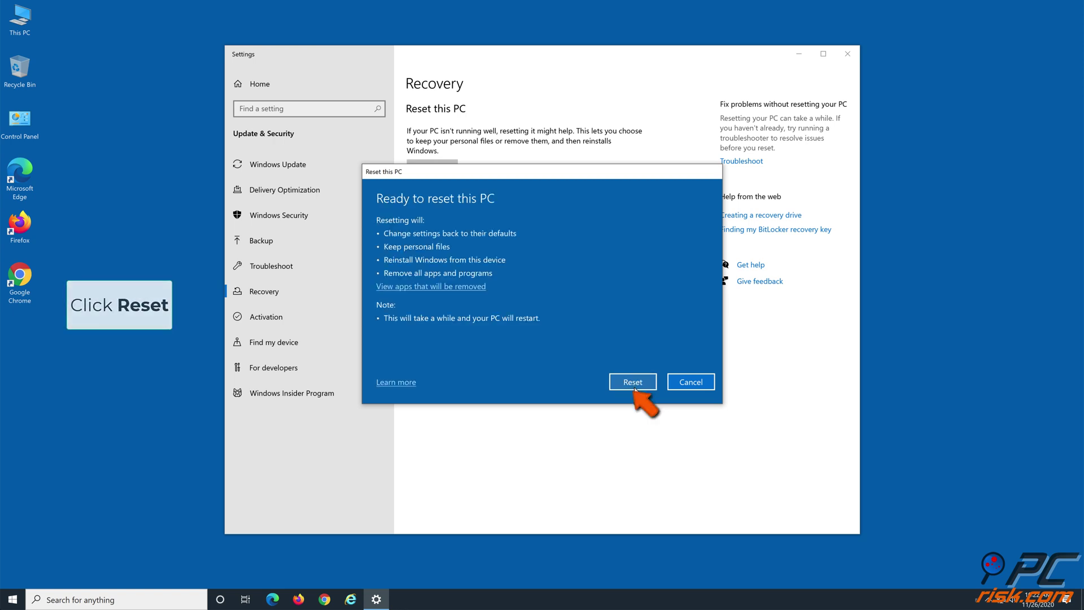
{"action": "left_click", "coordinate": [632, 382]}
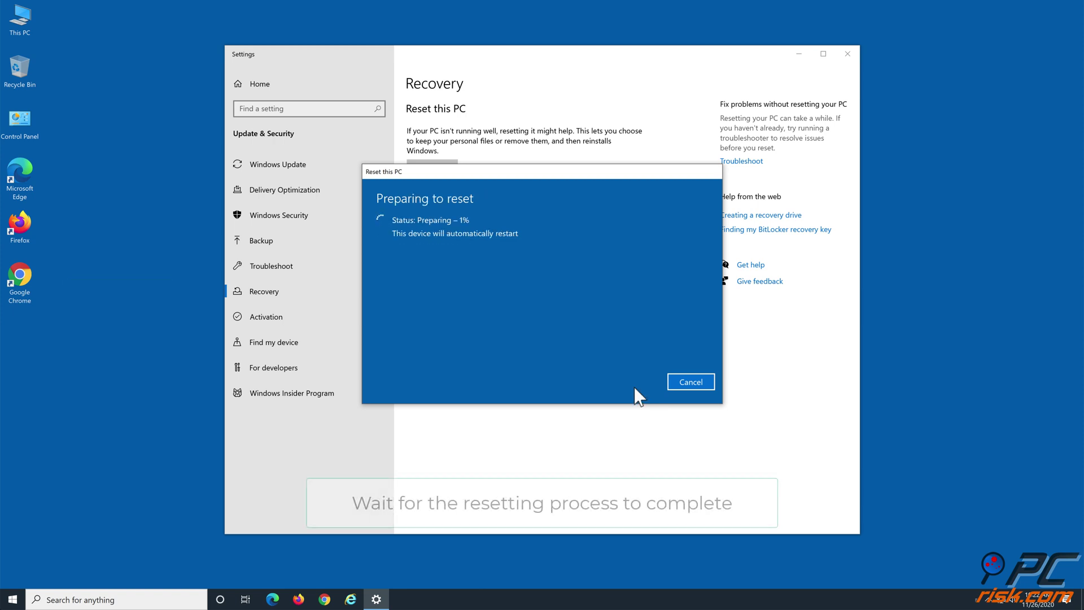